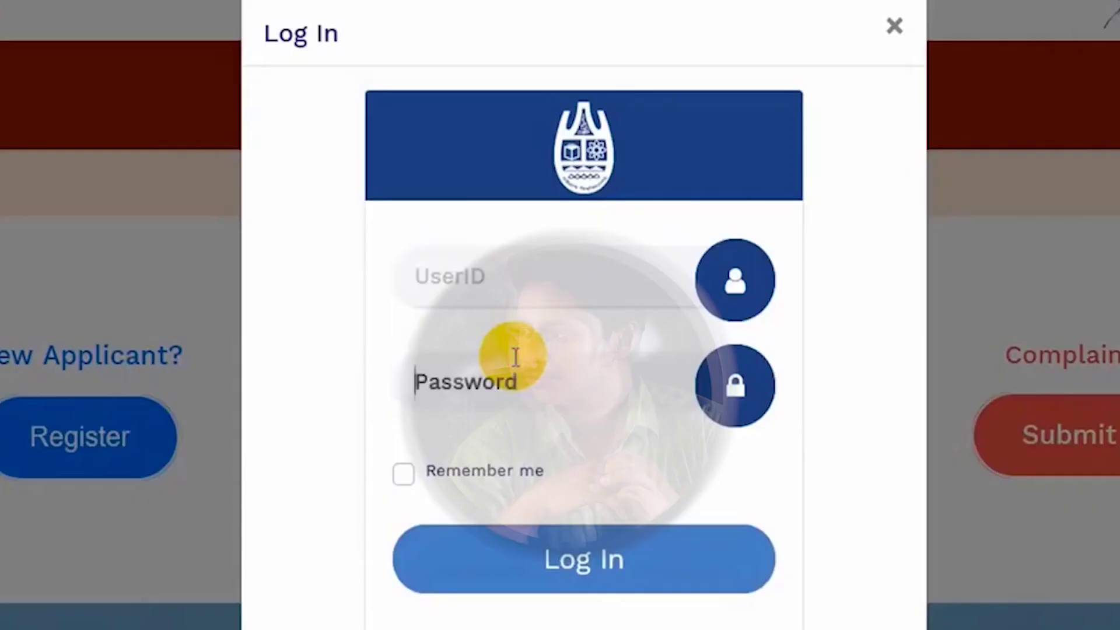
Go from the registration success dialog to the applicant Log In form.
click(489, 273)
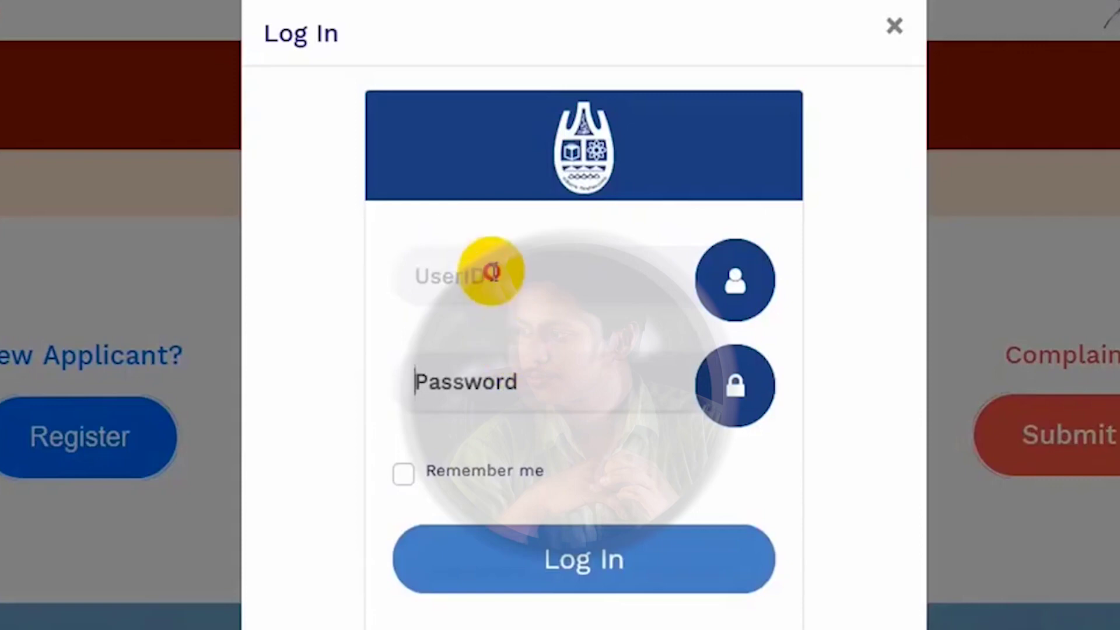
Sign in with the applicant's user ID and password from the SMS.
click(487, 385)
click(461, 276)
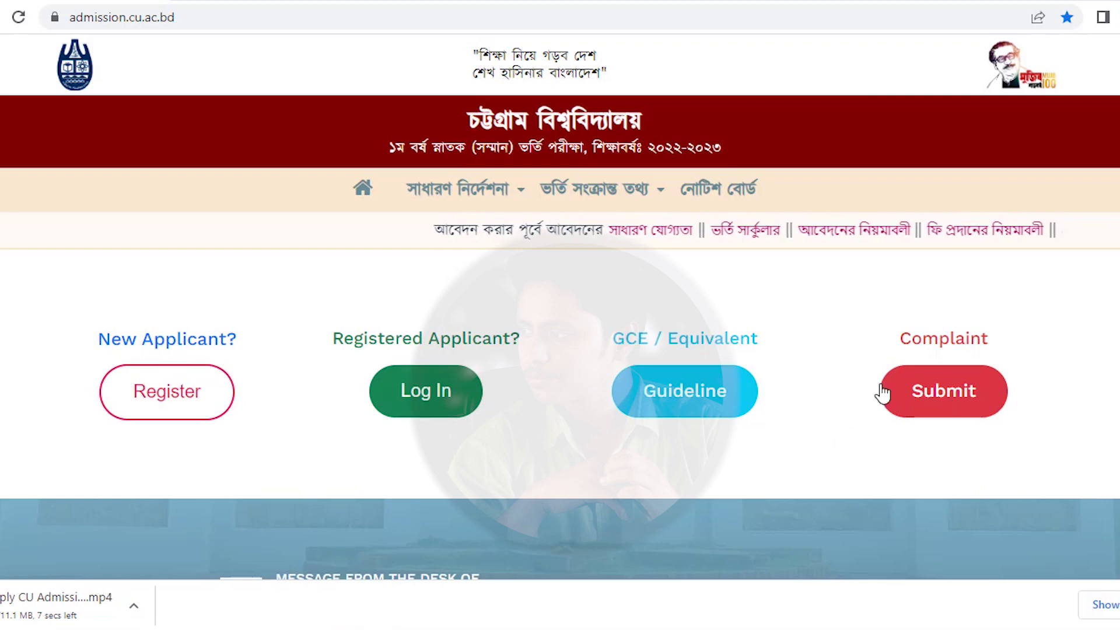
click(443, 396)
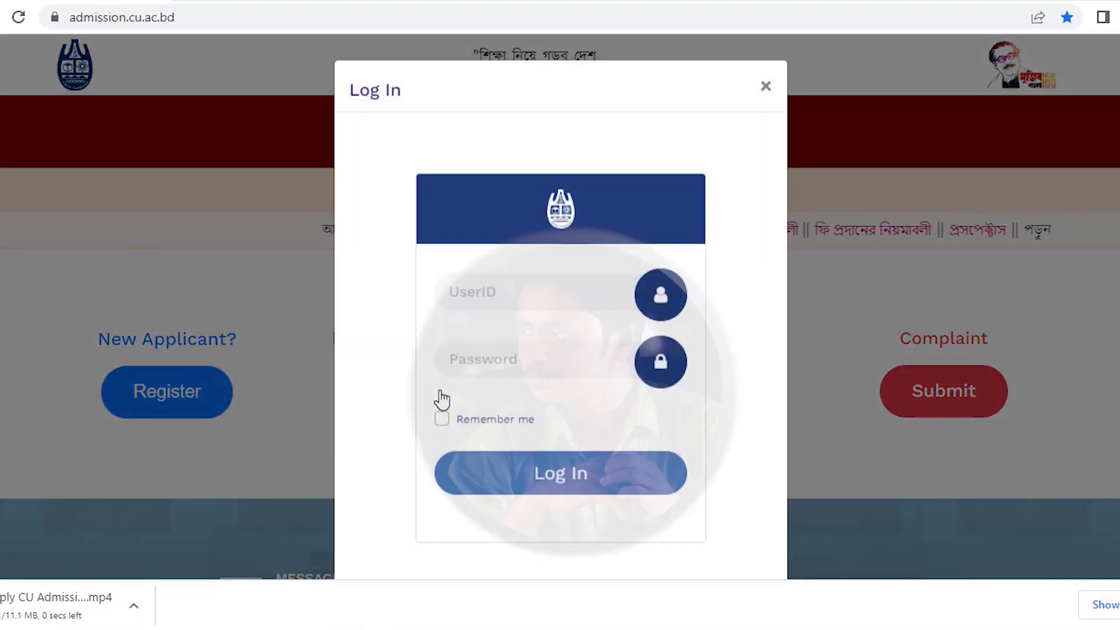
click(505, 294)
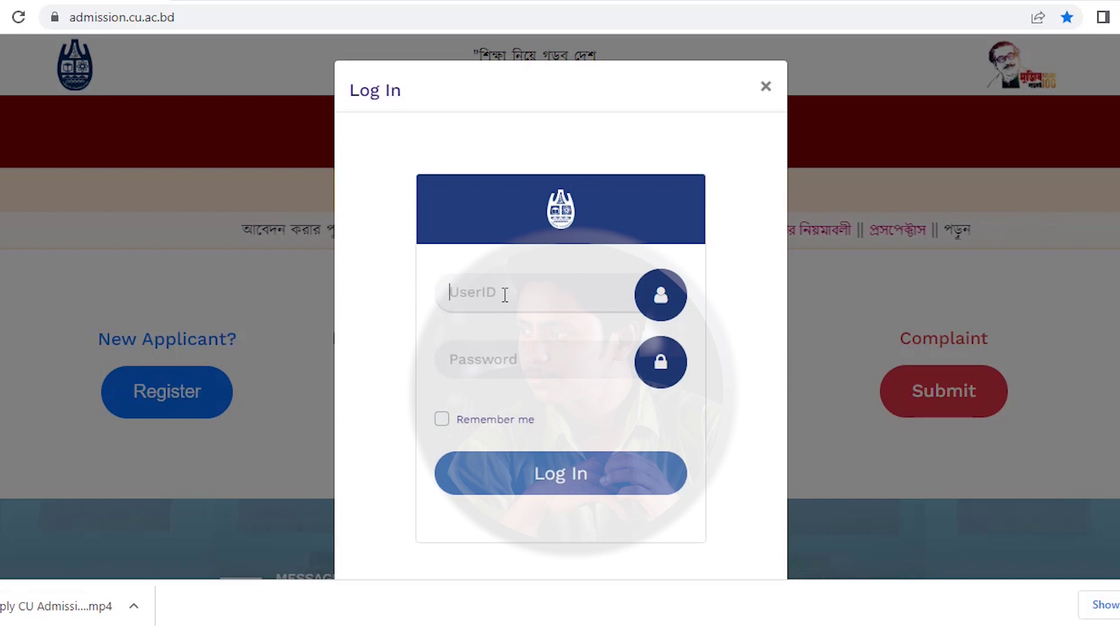
text(com)
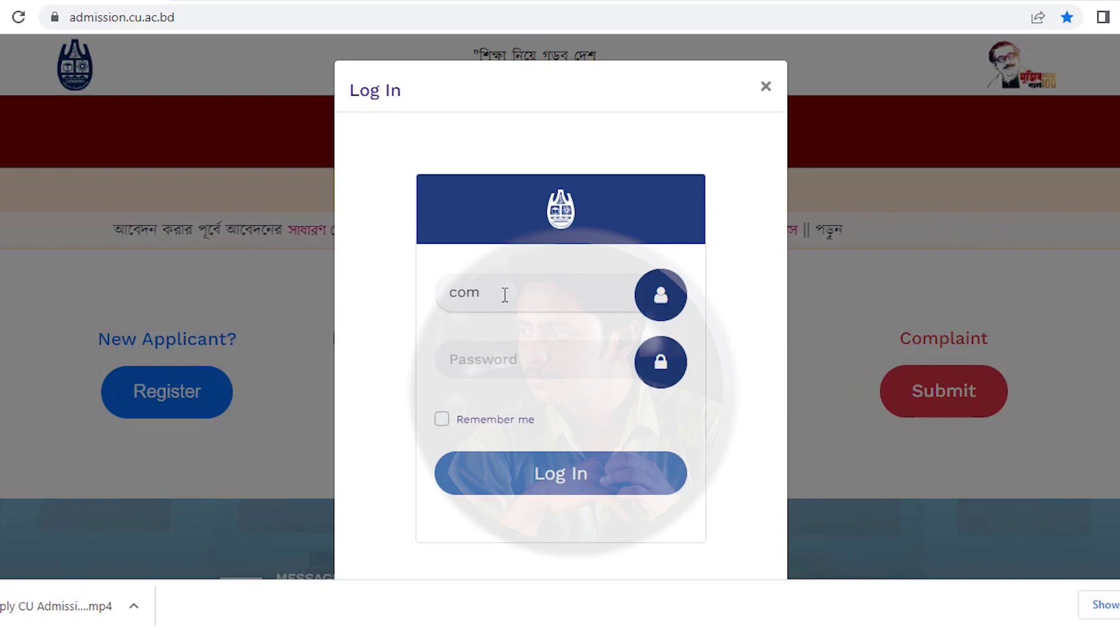
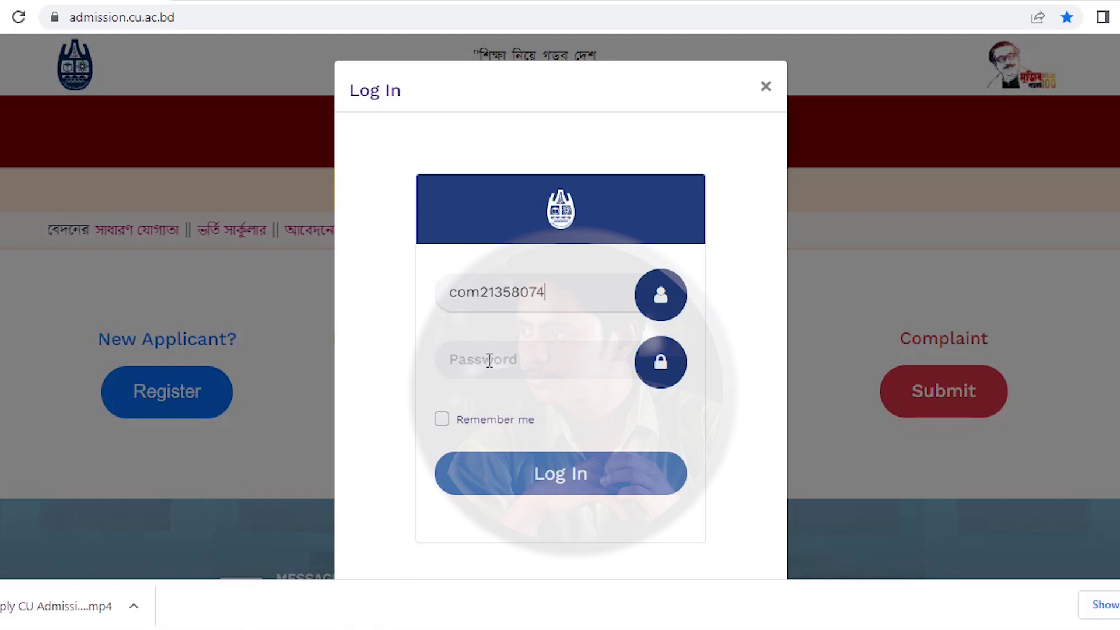
click(490, 358)
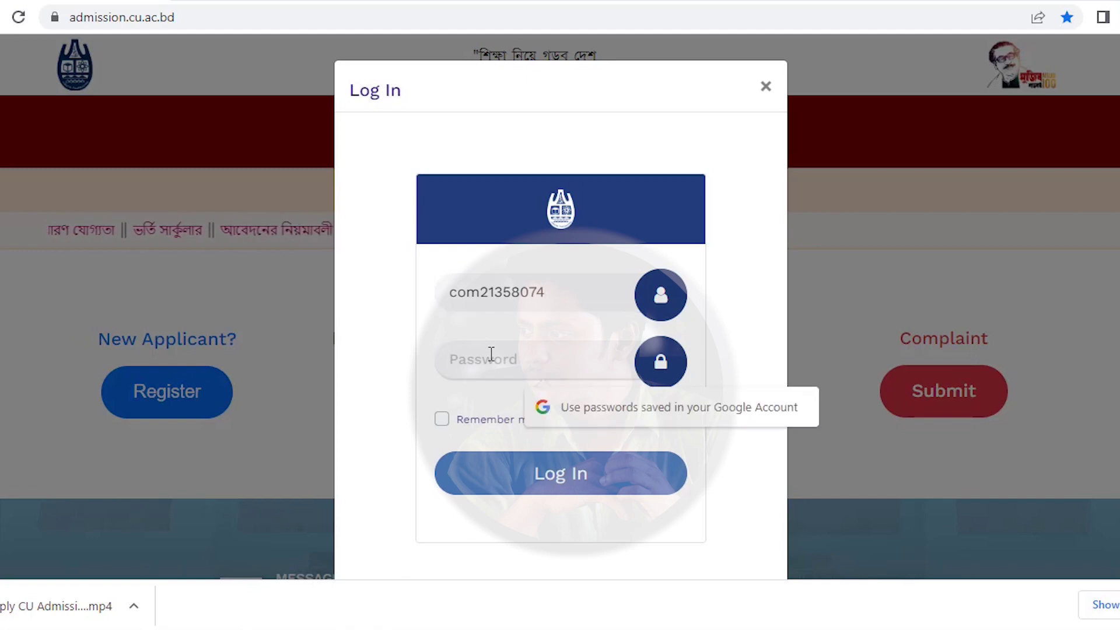
text(••)
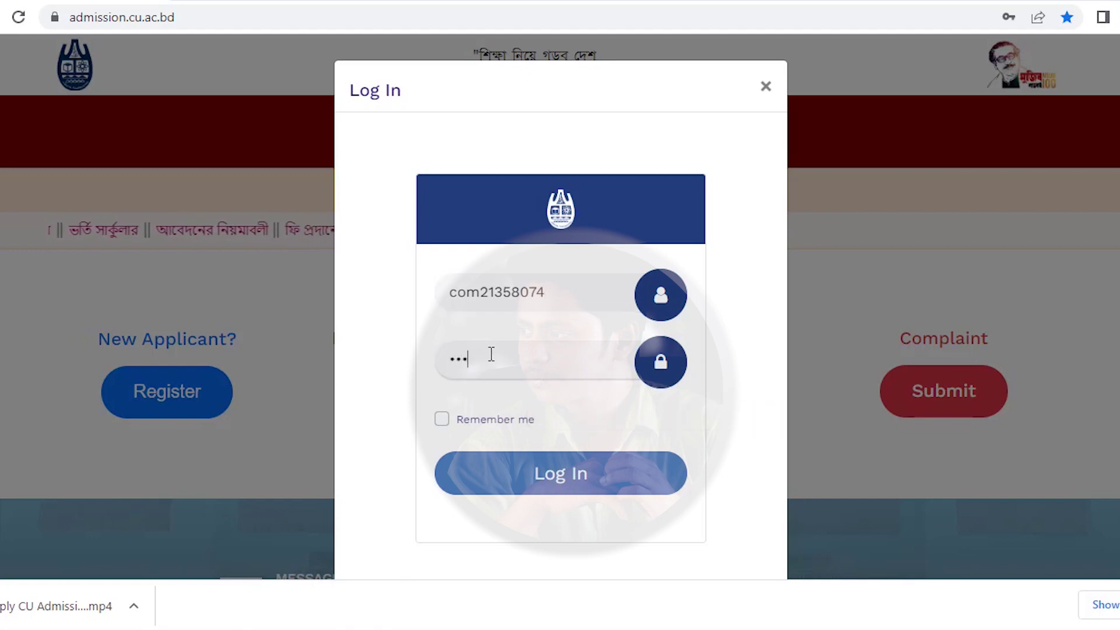
text(•••)
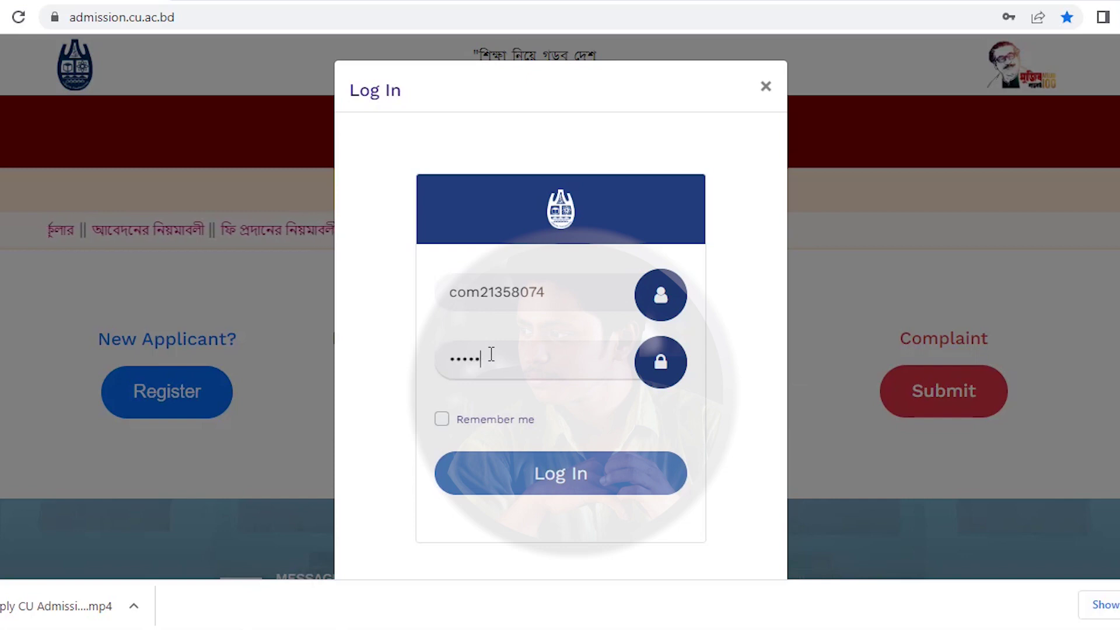
text(••)
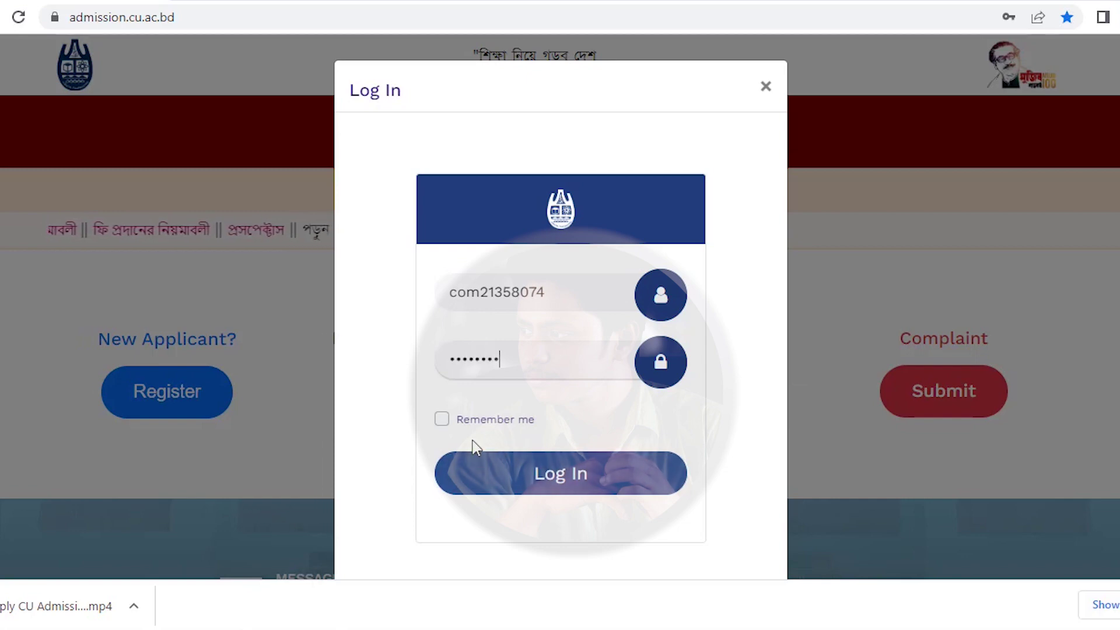
click(508, 479)
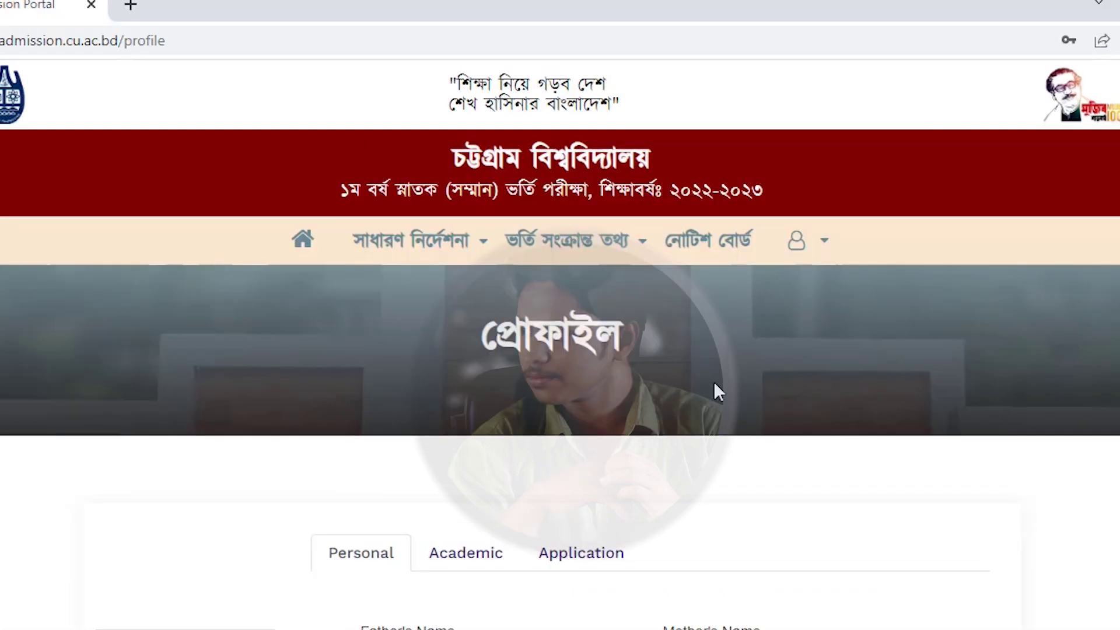
Set the question language to Bangla and untick the FFQ1 quota.
click(411, 240)
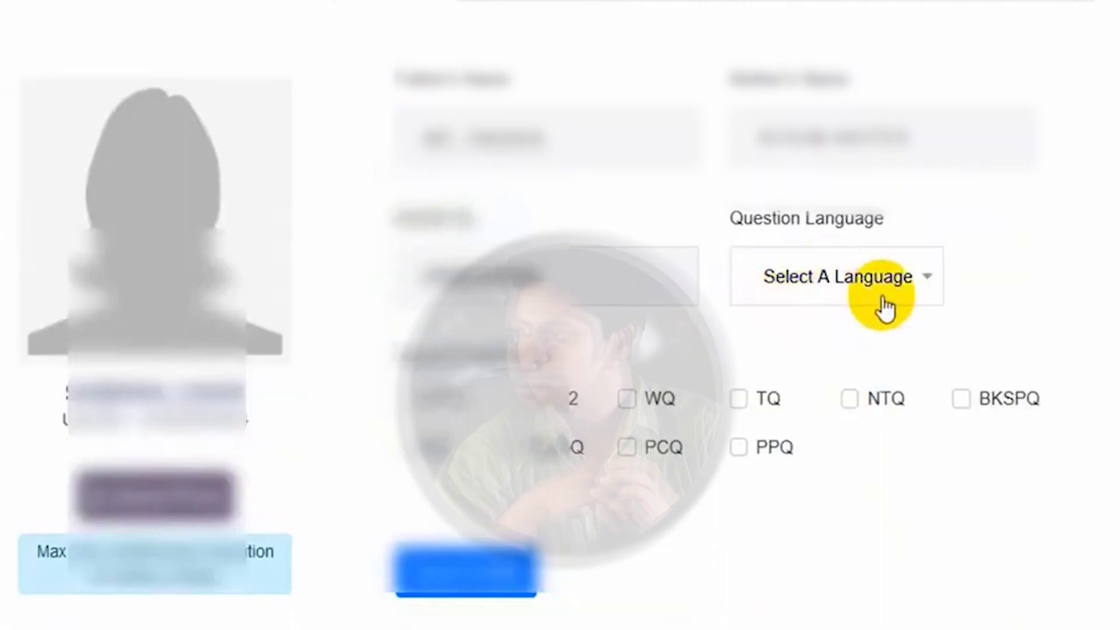
click(850, 287)
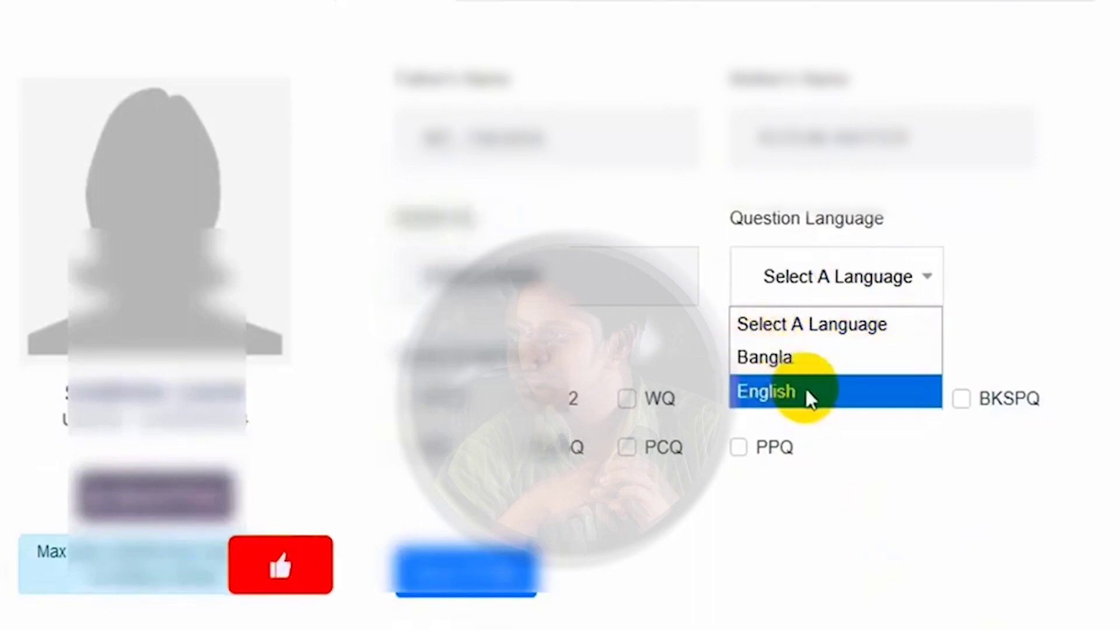
click(782, 356)
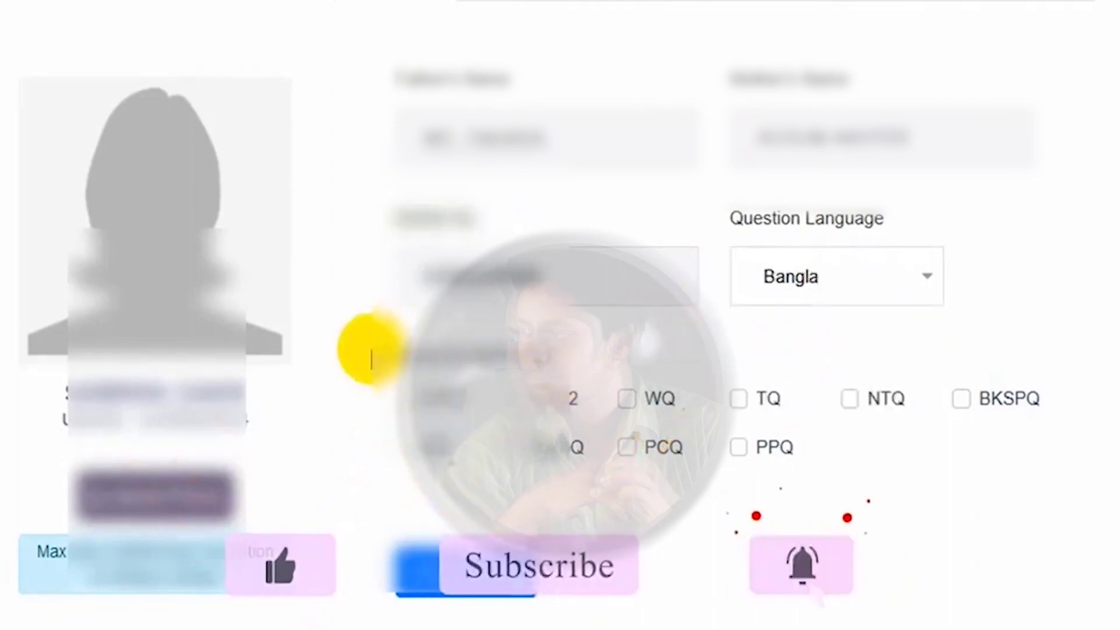
click(576, 350)
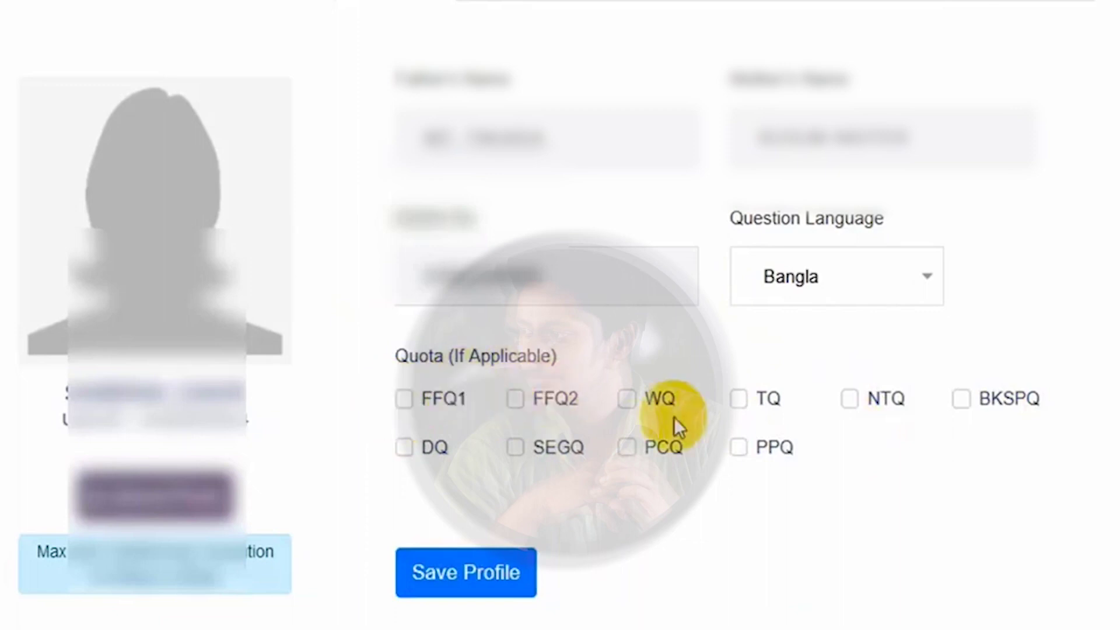
click(407, 403)
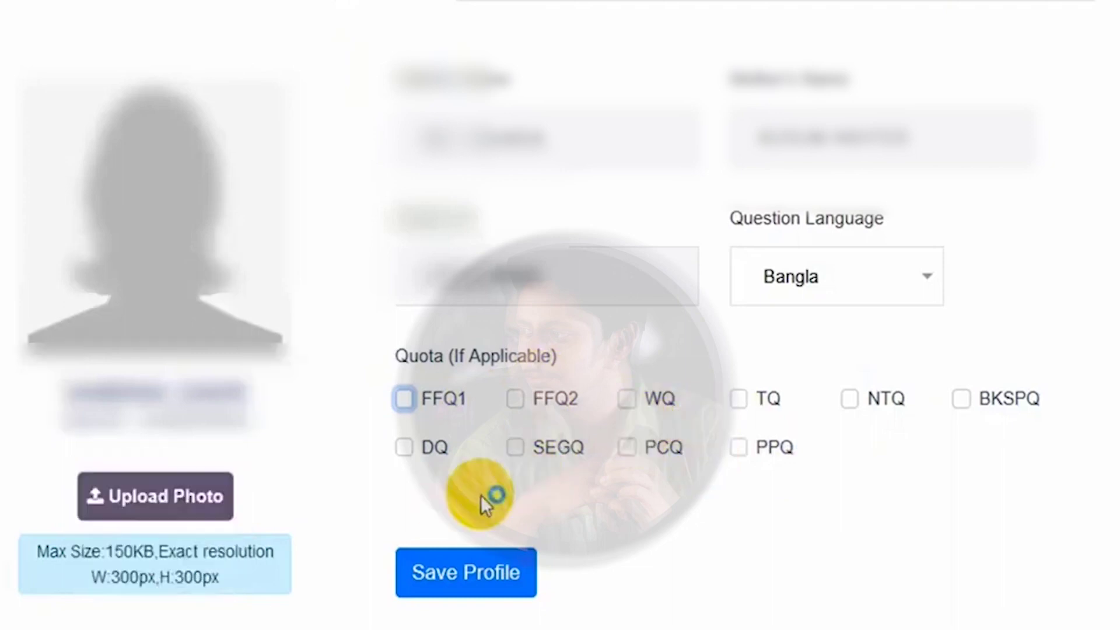
Upload the 300x300 applicant photo and save the profile.
click(164, 499)
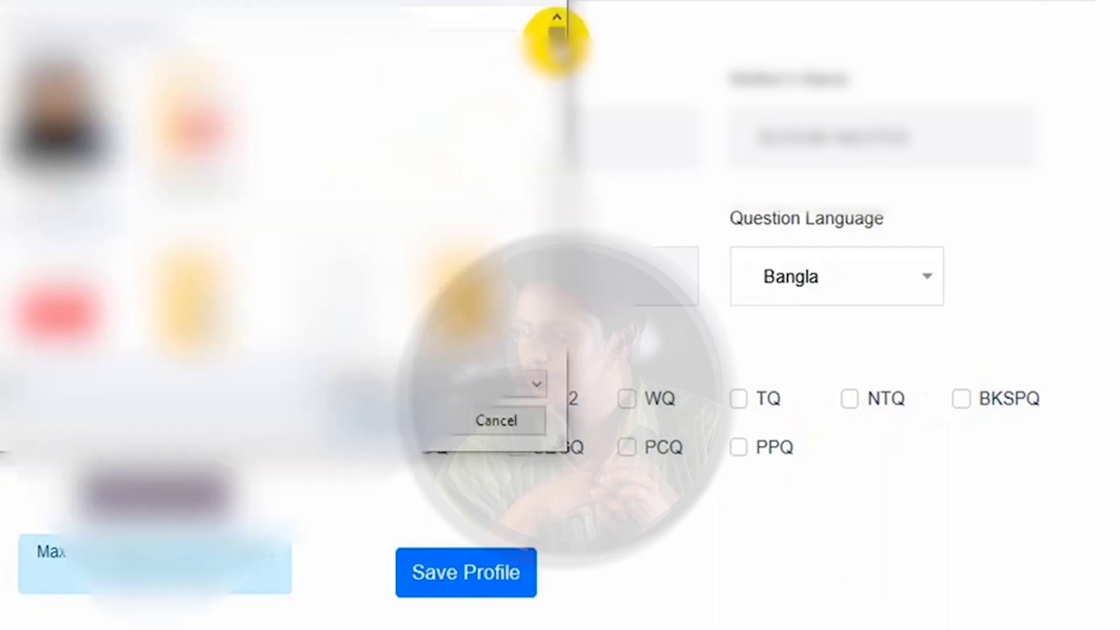
key(Escape)
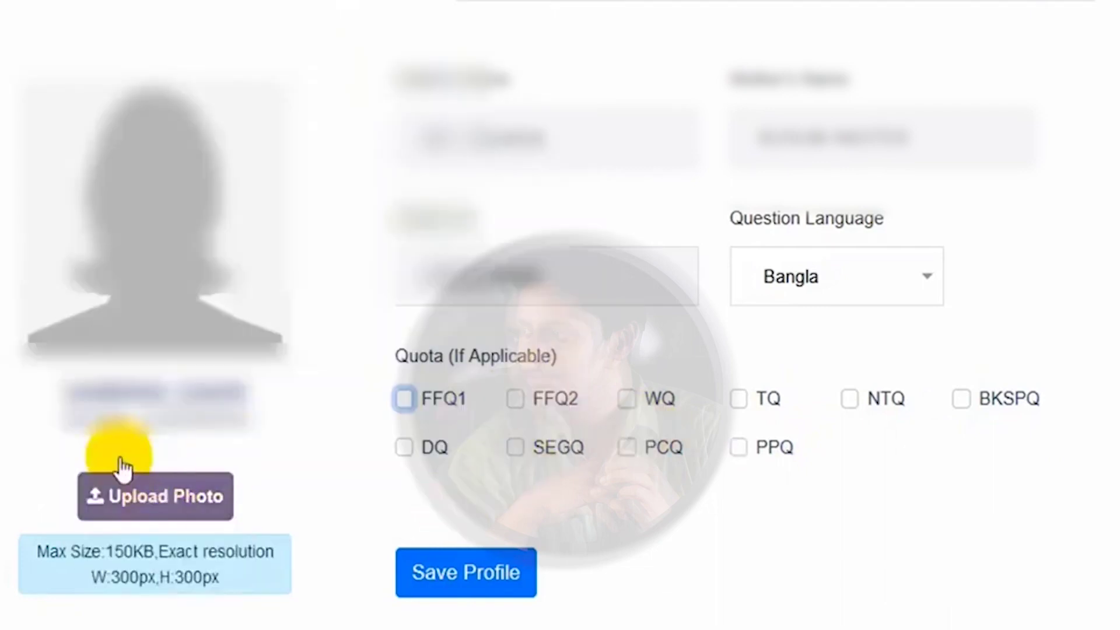
click(163, 500)
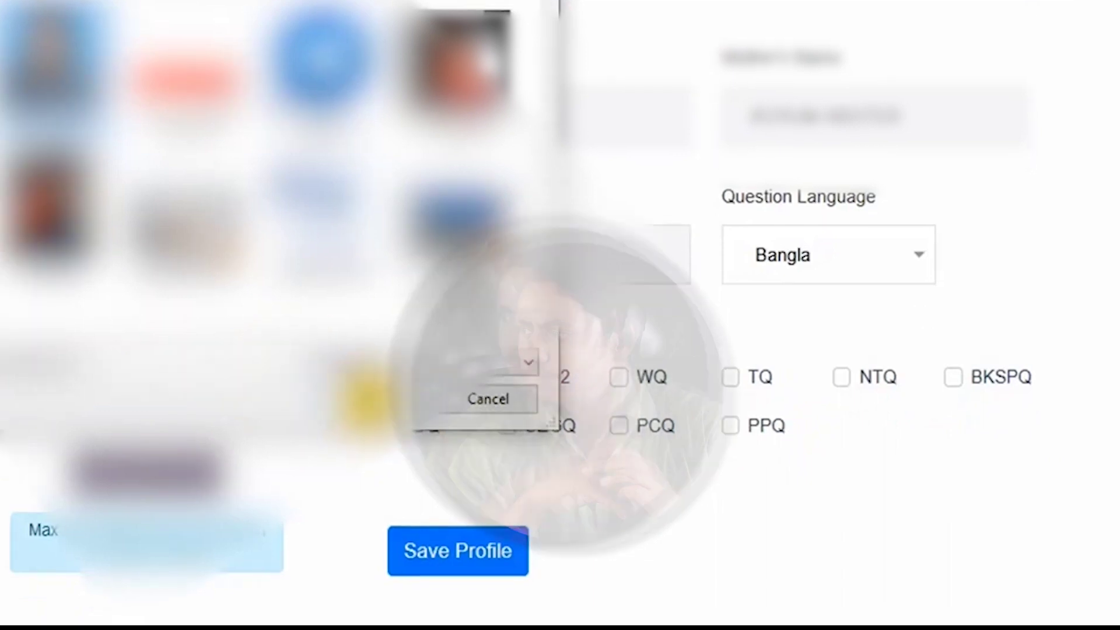
key(Escape)
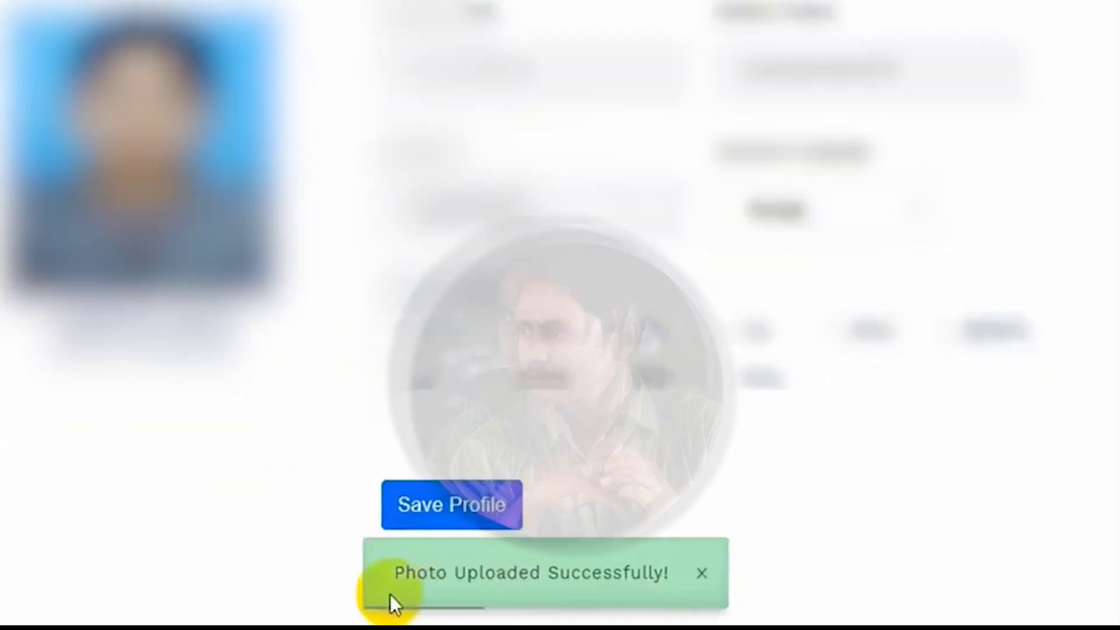
drag(387, 581, 427, 578)
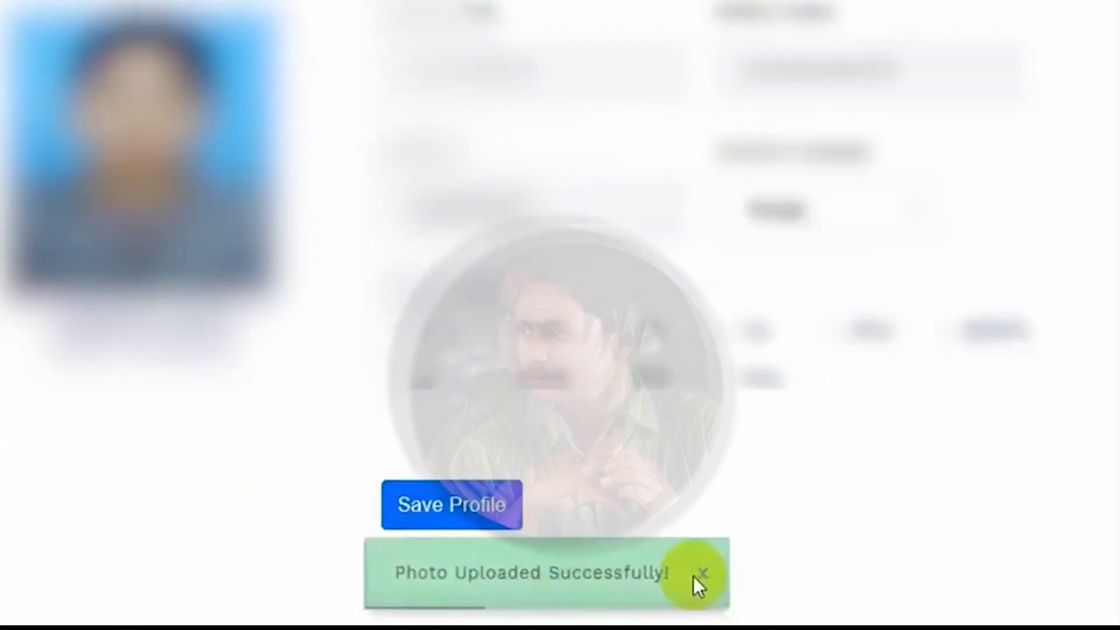
click(428, 521)
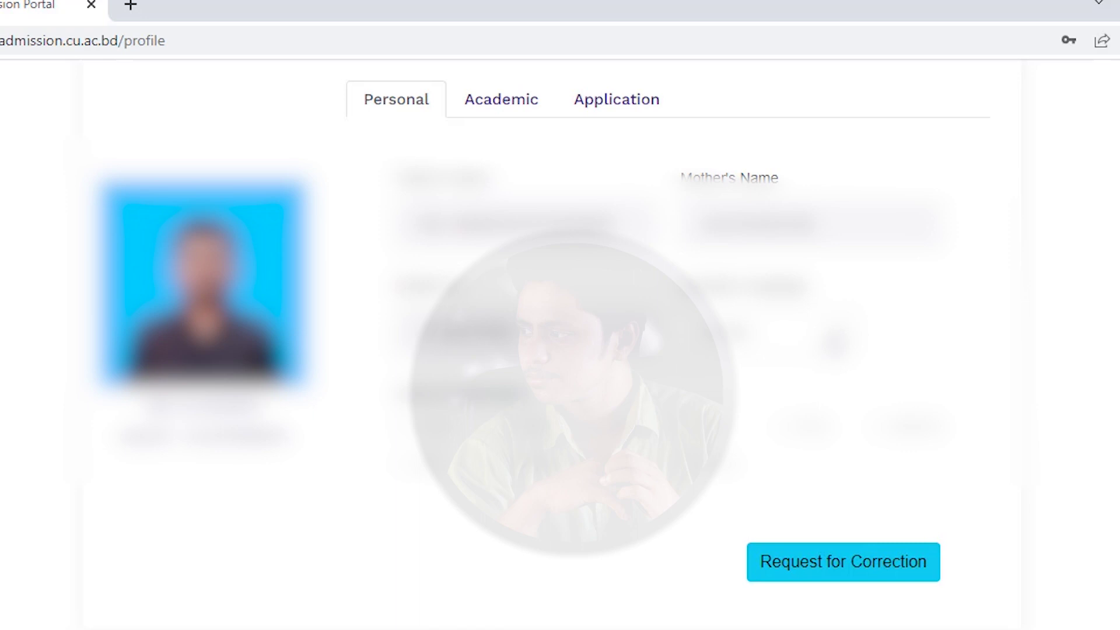
On the Application tab, select unit B to load its 950.00 DUE bill.
click(544, 109)
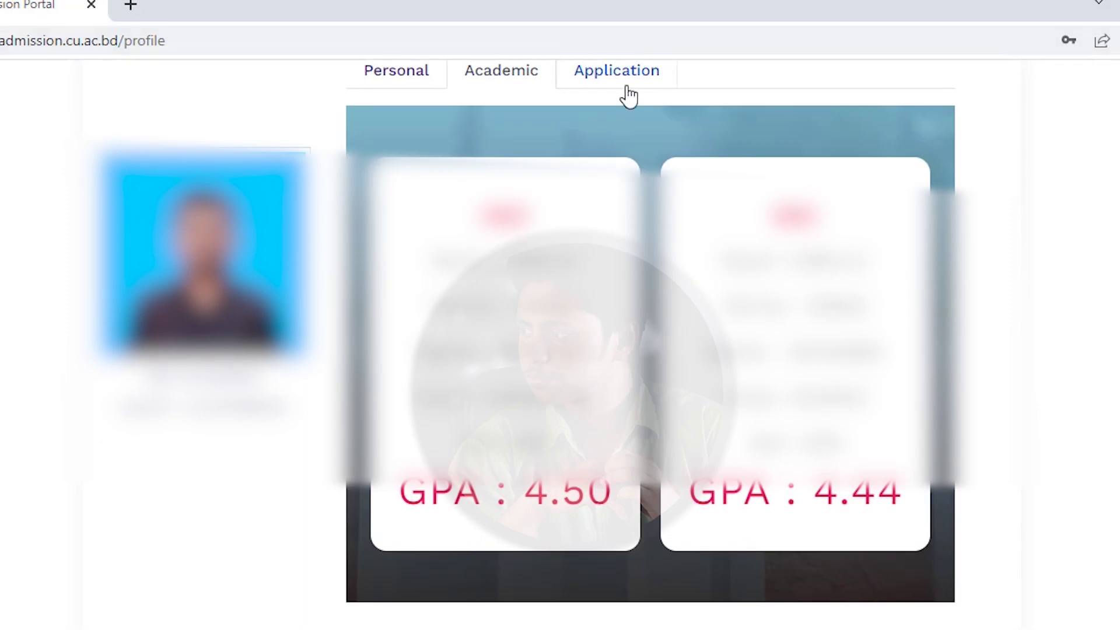
click(624, 95)
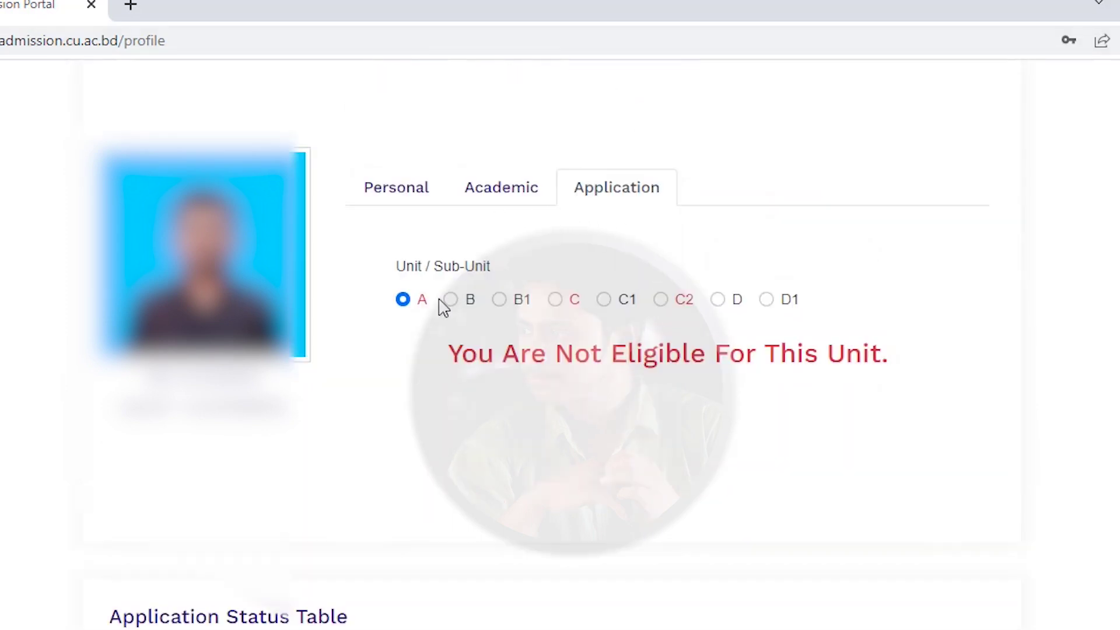
scroll(728, 396, down, 1)
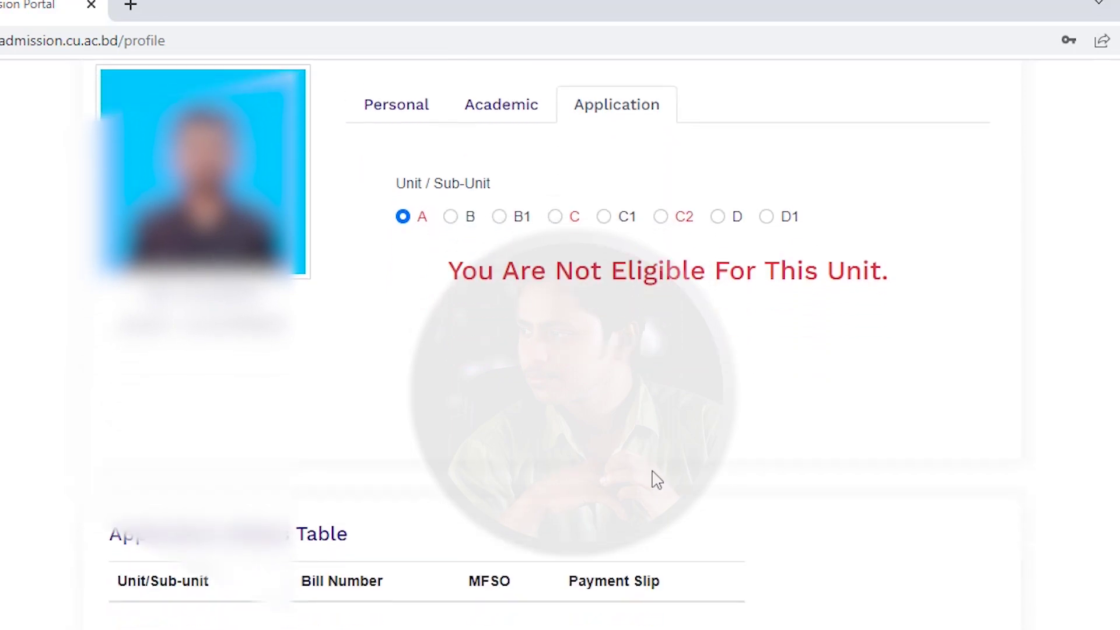
scroll(657, 479, up, 6)
scroll(657, 479, down, 6)
scroll(657, 480, up, 1)
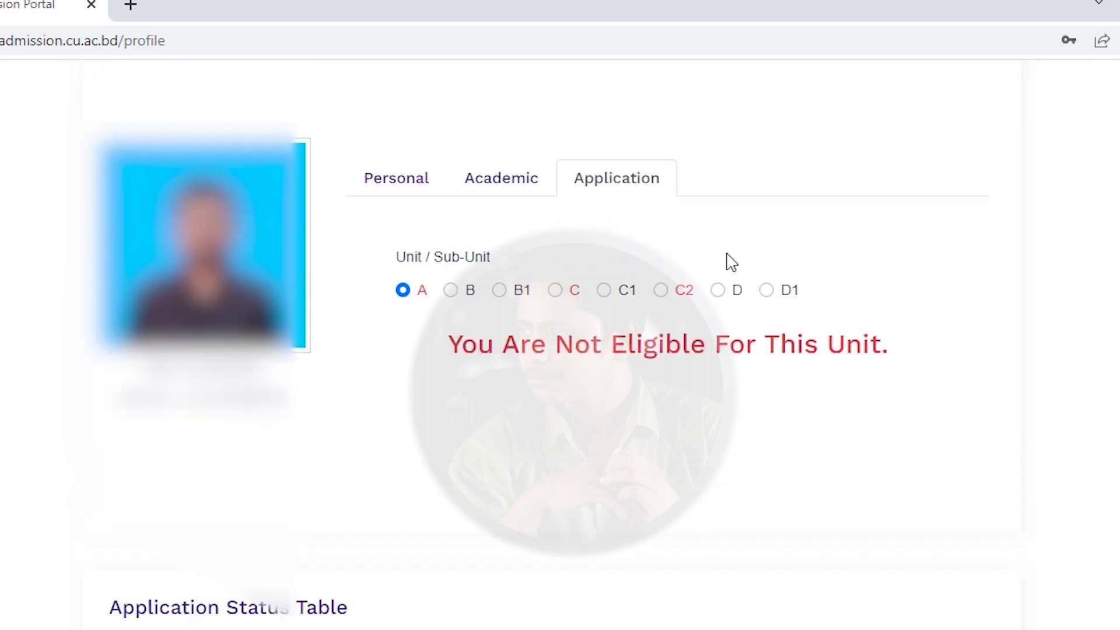
click(452, 291)
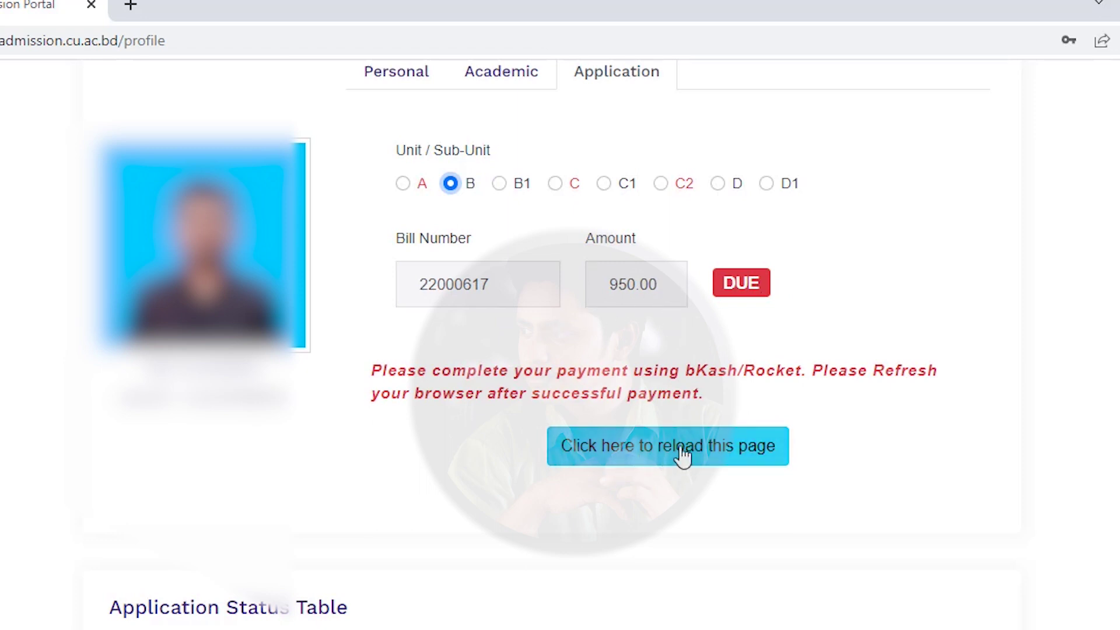
Copy unit B's bill number, check unit D's bill, then reselect unit B.
scroll(665, 443, down, 1)
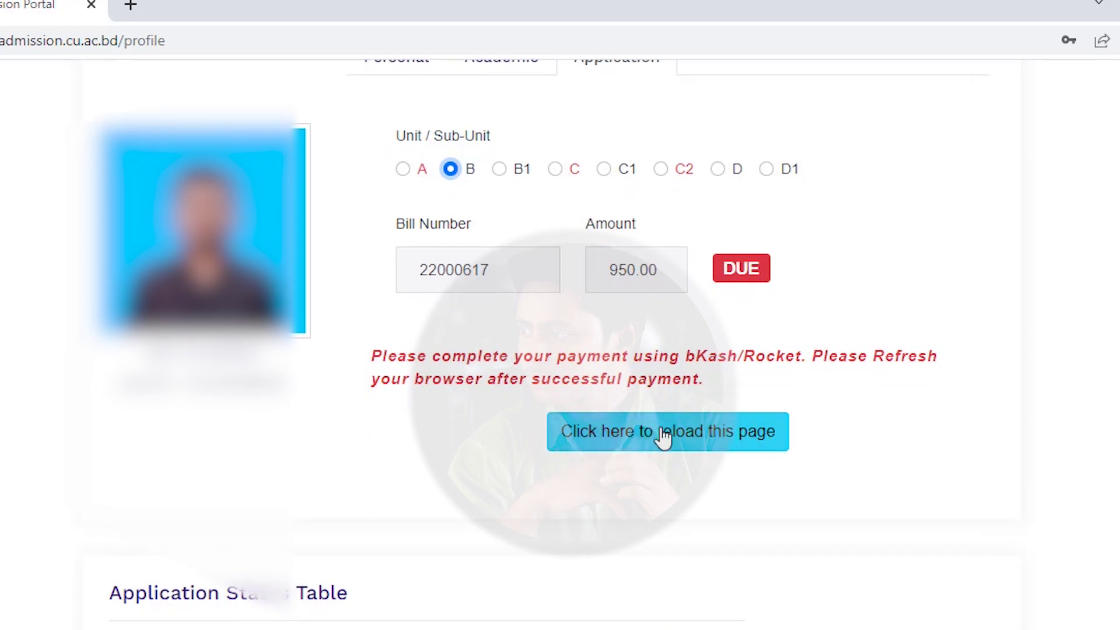
double_click(522, 274)
click(519, 274)
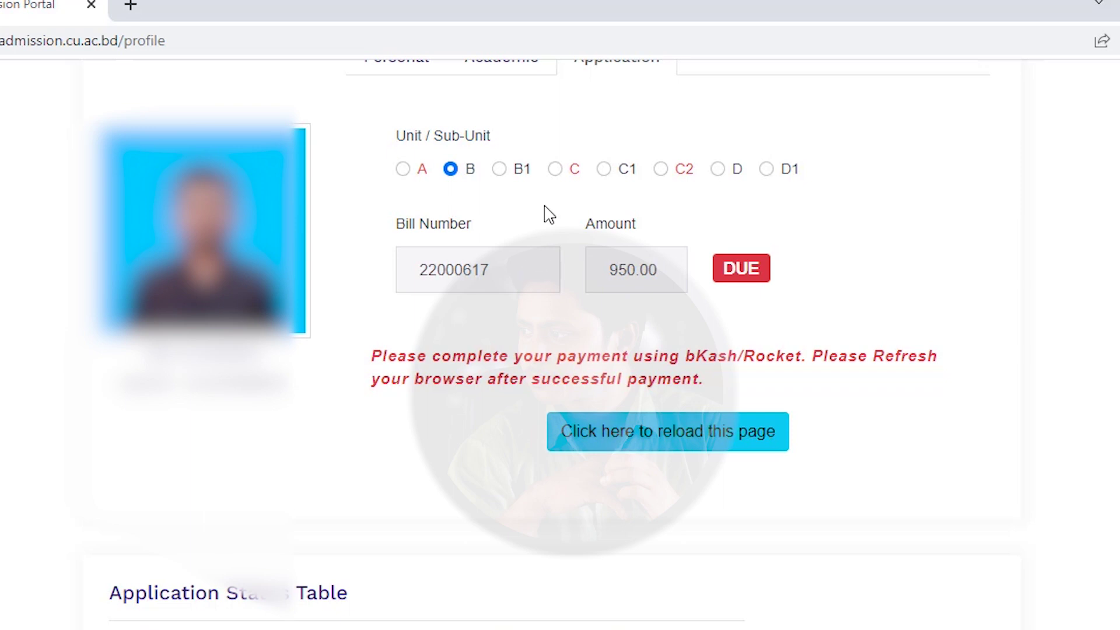
click(717, 169)
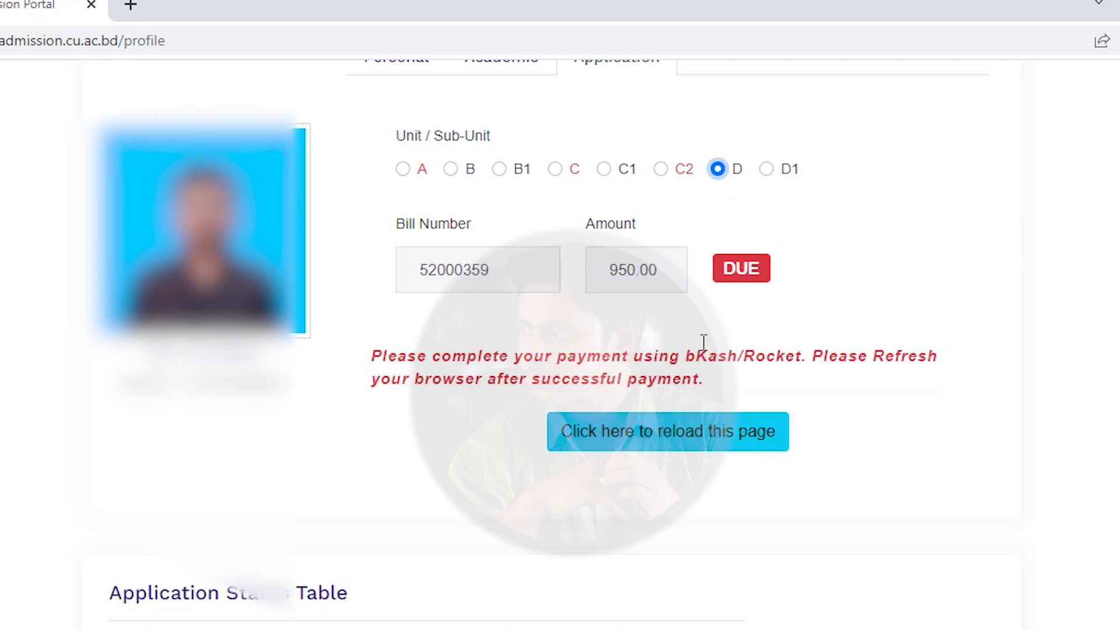
click(450, 169)
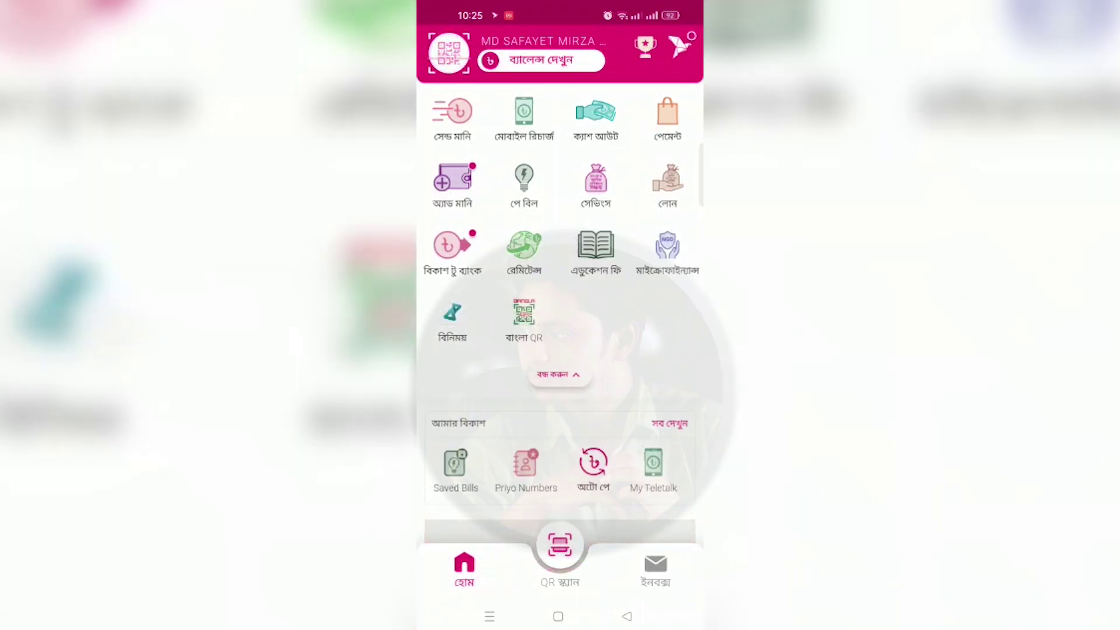
In bKash Education Fee, choose University of Chittagong and enter unit B's bill number.
click(595, 251)
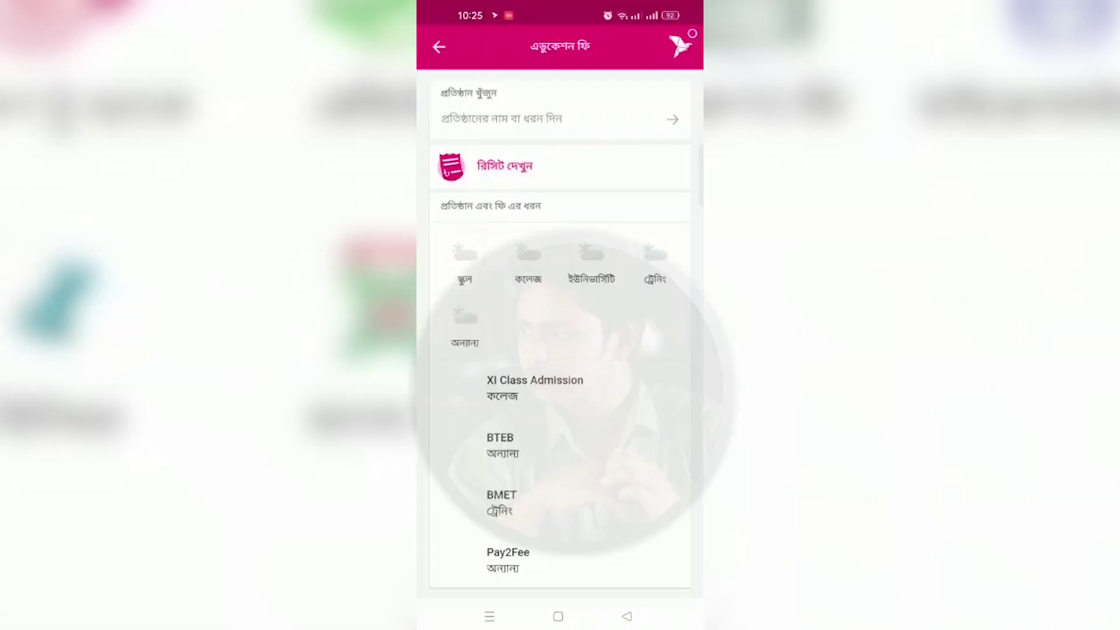
click(565, 110)
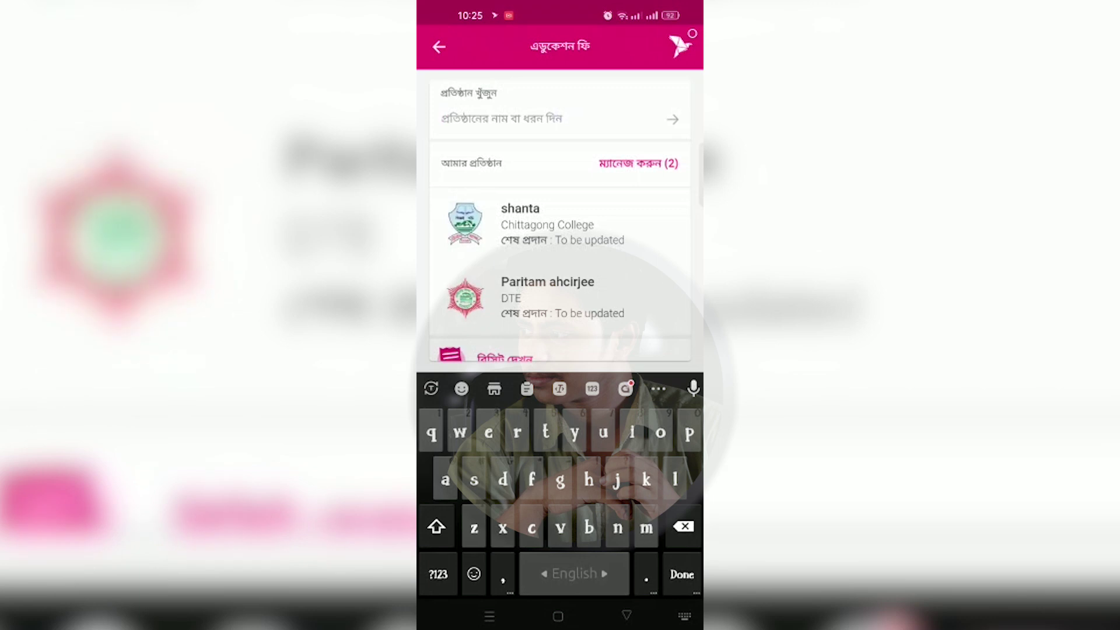
text(cu)
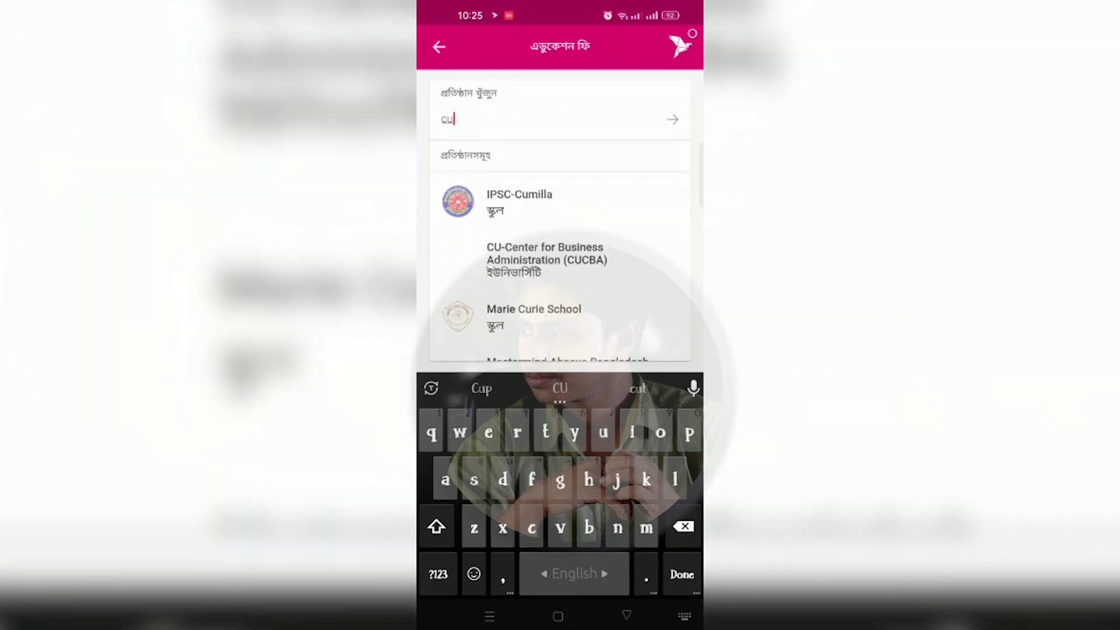
key(BackSpace)
text(hi)
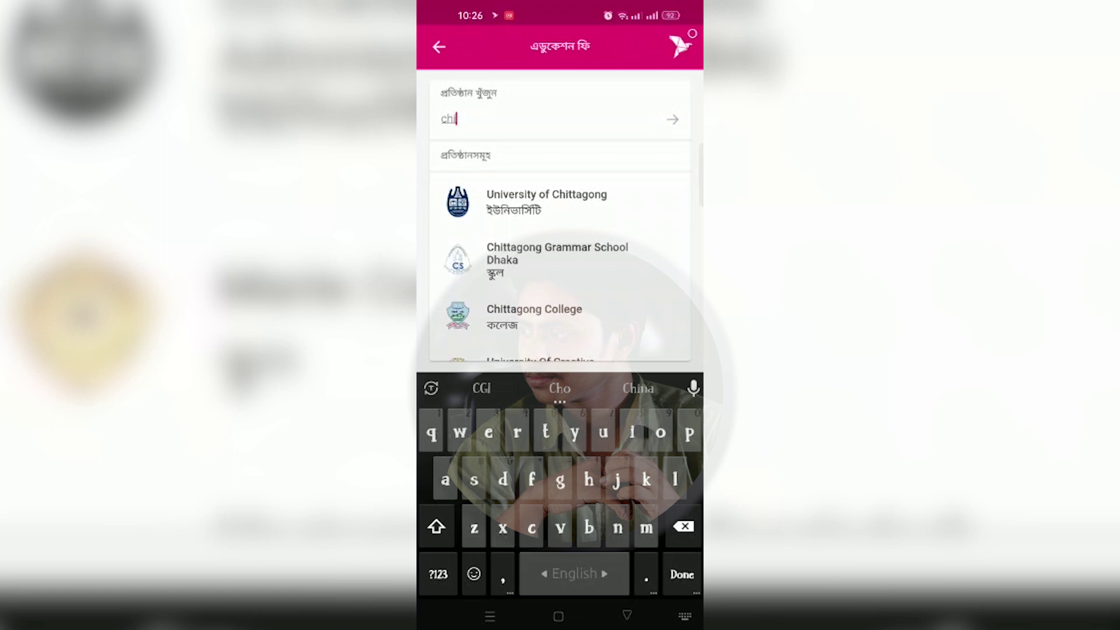
click(546, 202)
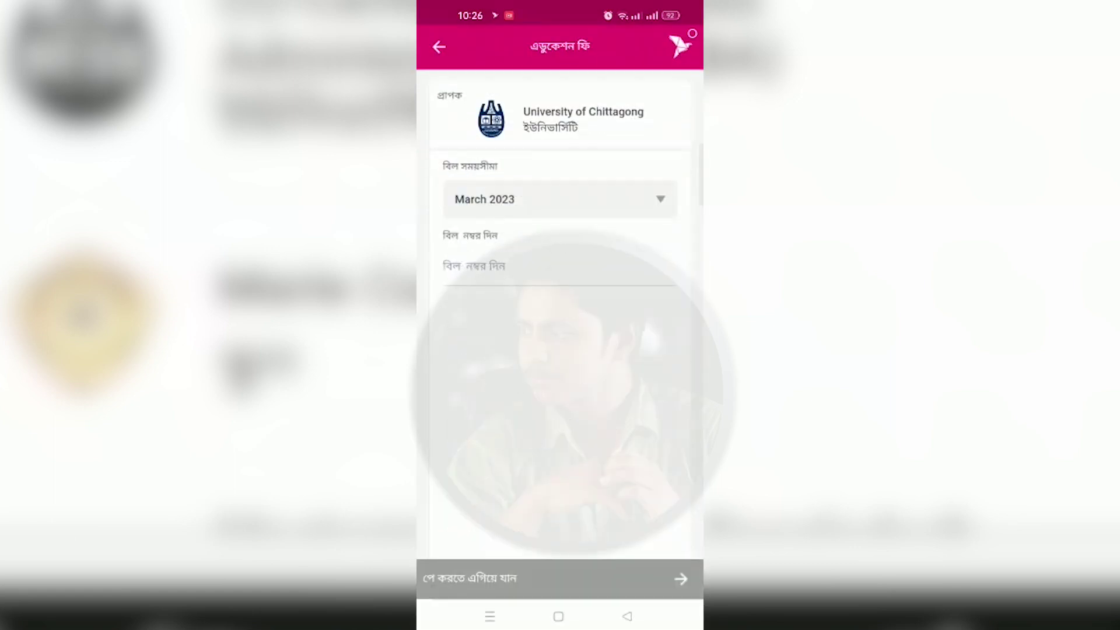
click(559, 266)
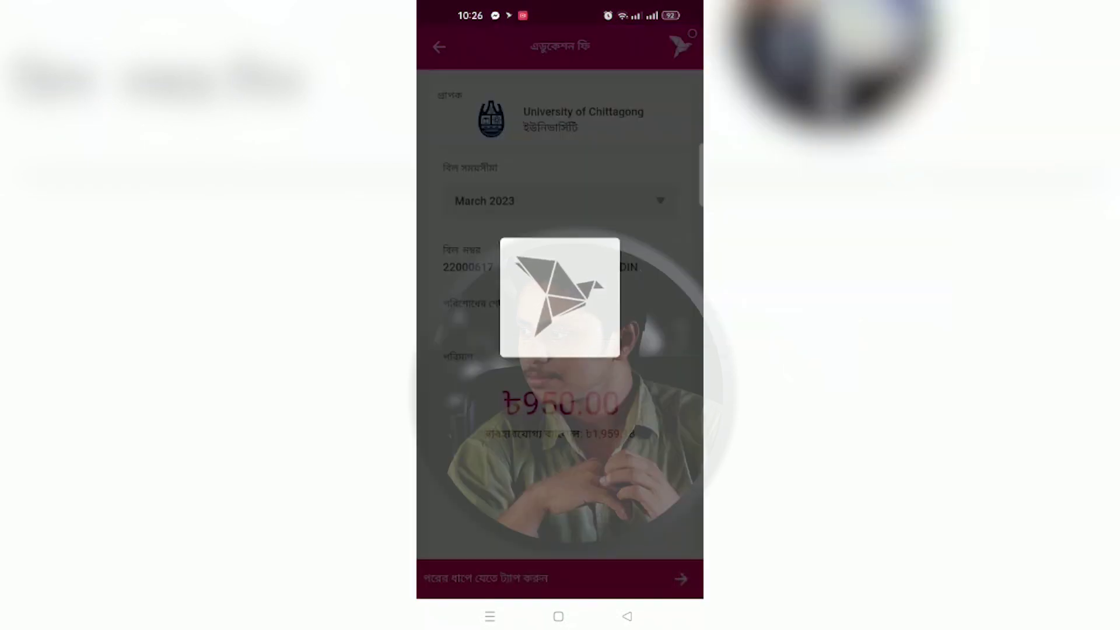
Enter the bKash PIN, hold to pay 950.00, and reselect unit B showing PAID.
click(463, 522)
click(559, 427)
click(655, 474)
click(464, 474)
click(559, 569)
click(655, 569)
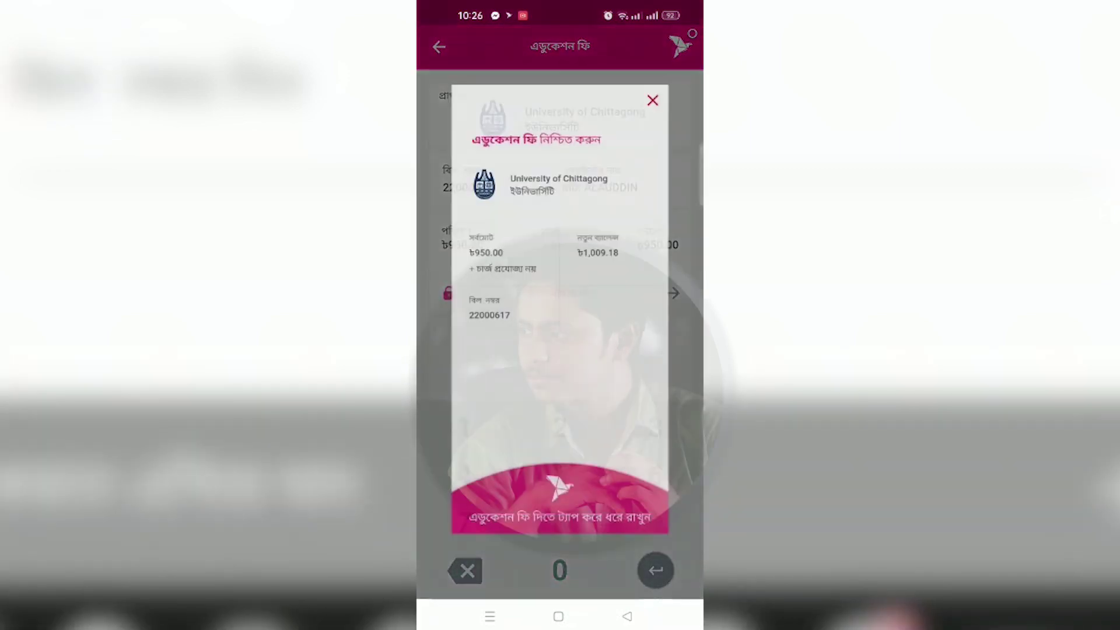
drag(595, 548, 598, 548)
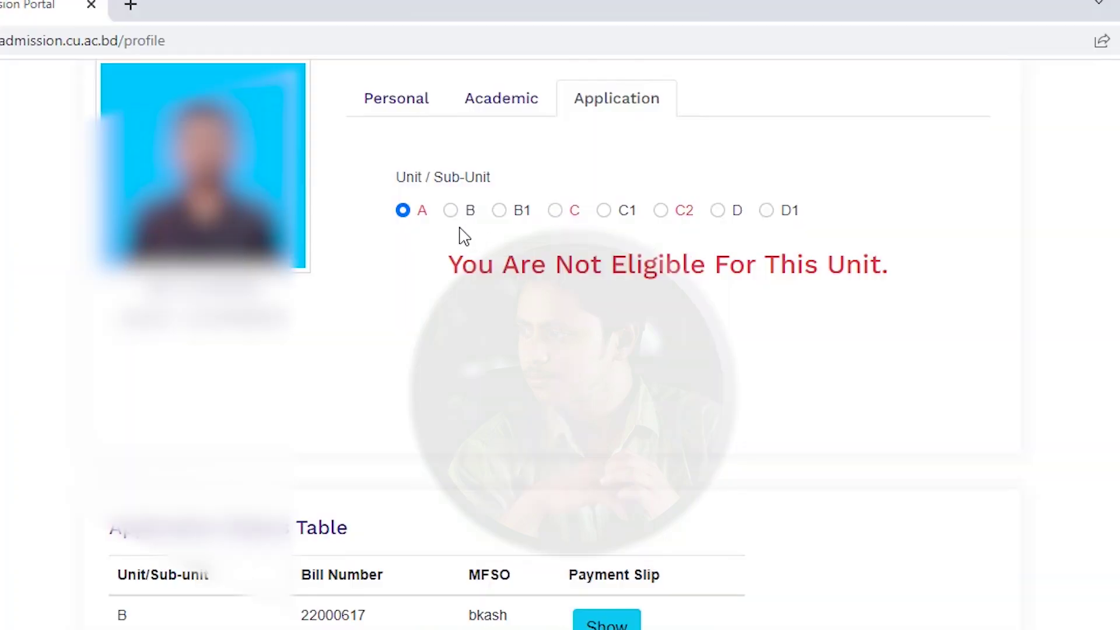
click(451, 211)
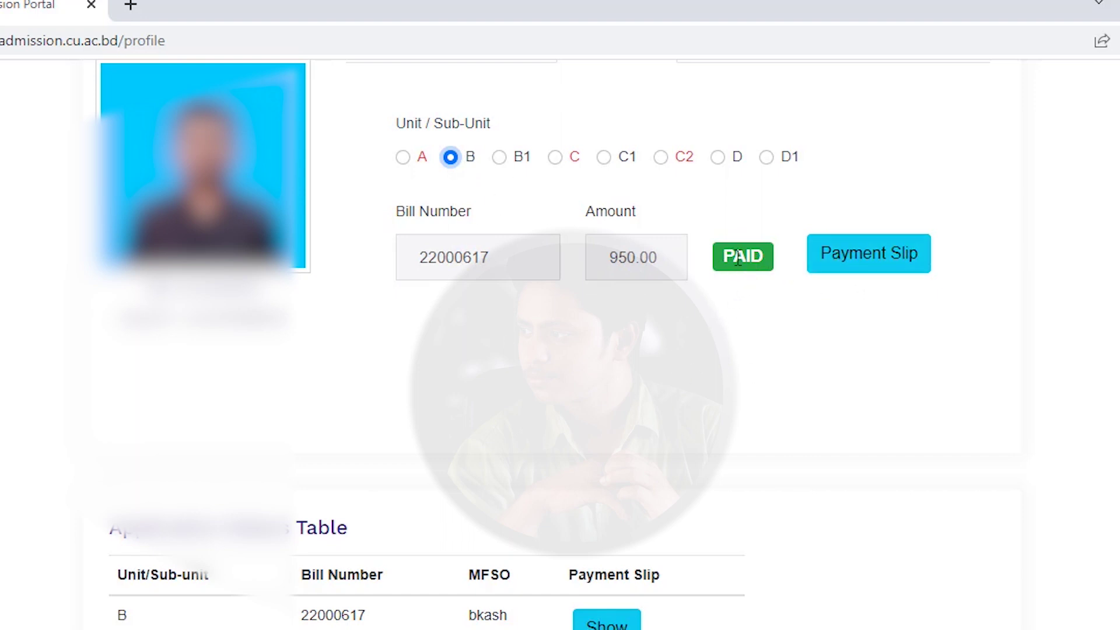
View and close unit B's pay slip, then select unit D's 950.00 DUE bill.
click(876, 270)
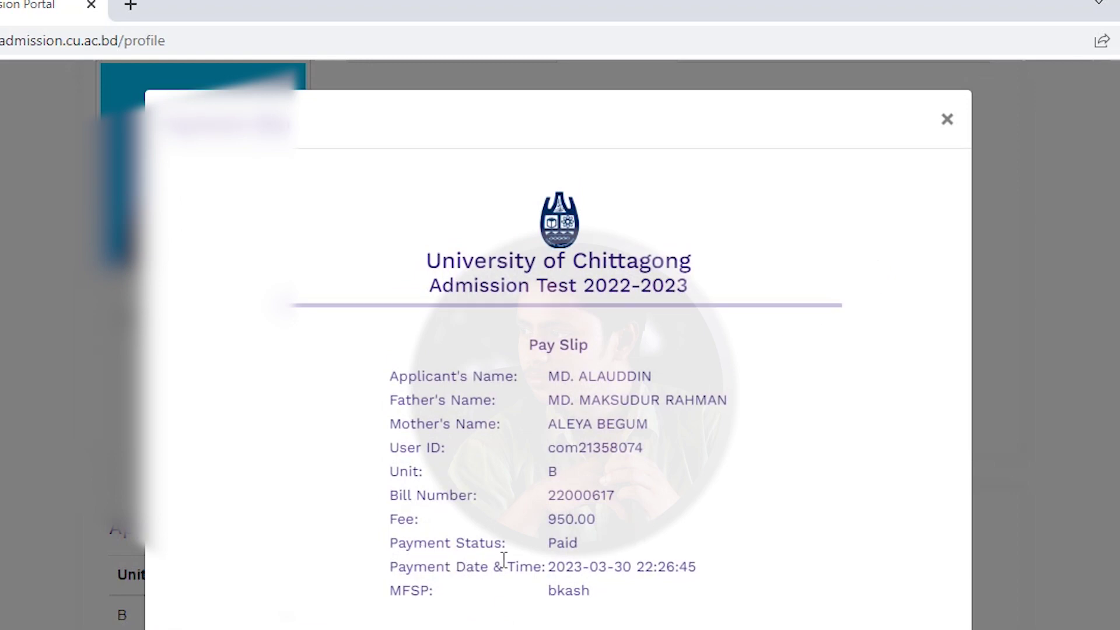
click(946, 124)
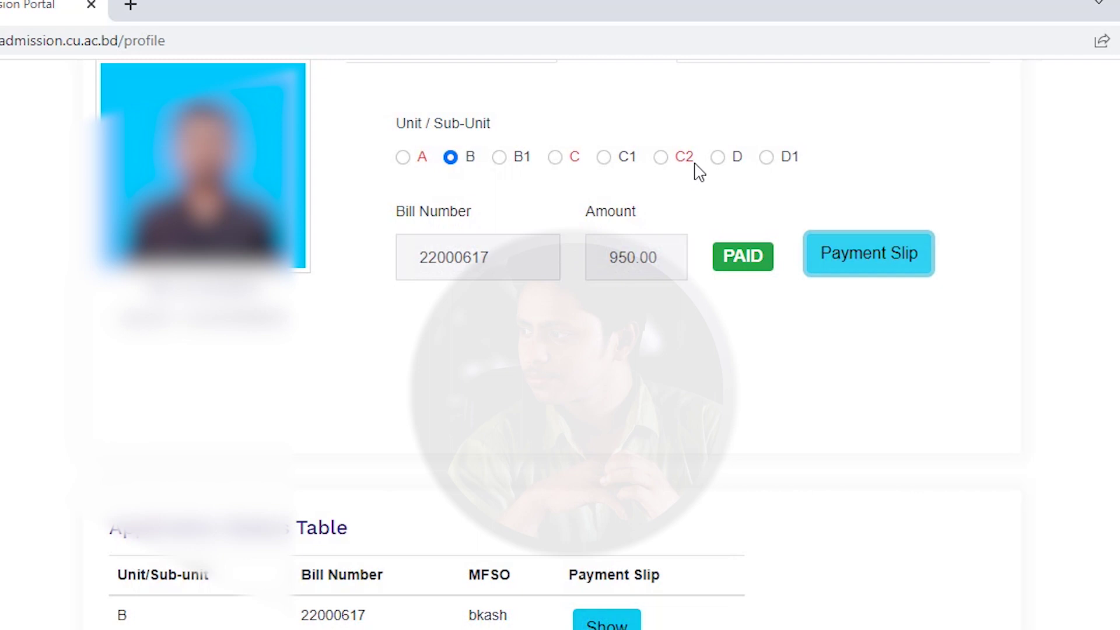
click(719, 158)
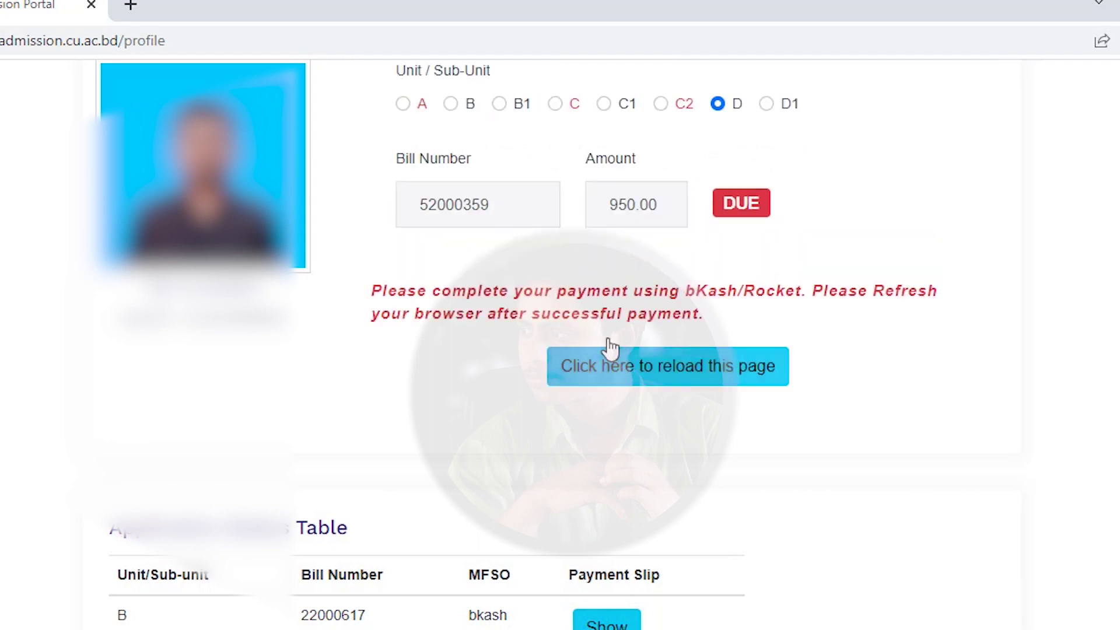